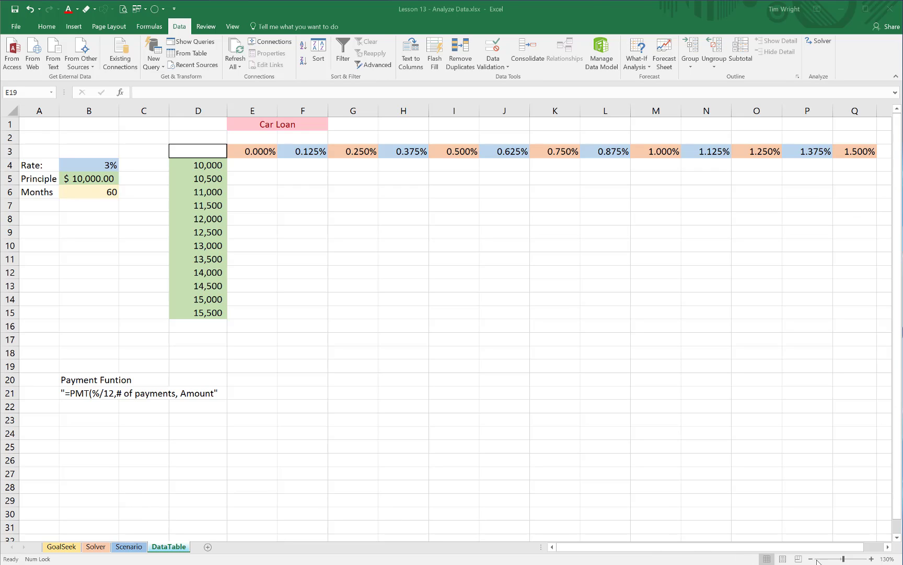
Step: Start a PMT formula in cell D3 with the monthly rate B4/12 as its first argument
click(871, 559)
click(872, 558)
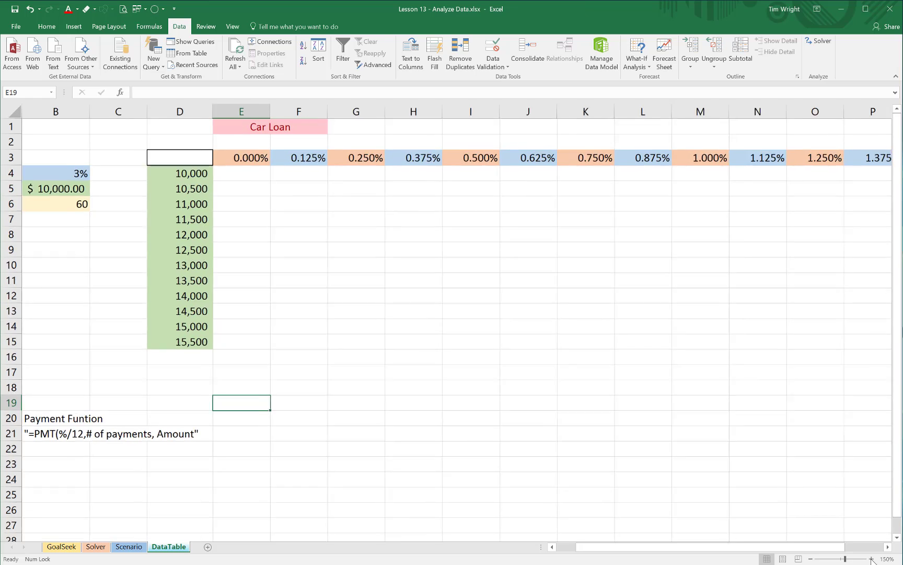
click(872, 559)
drag(820, 547, 734, 550)
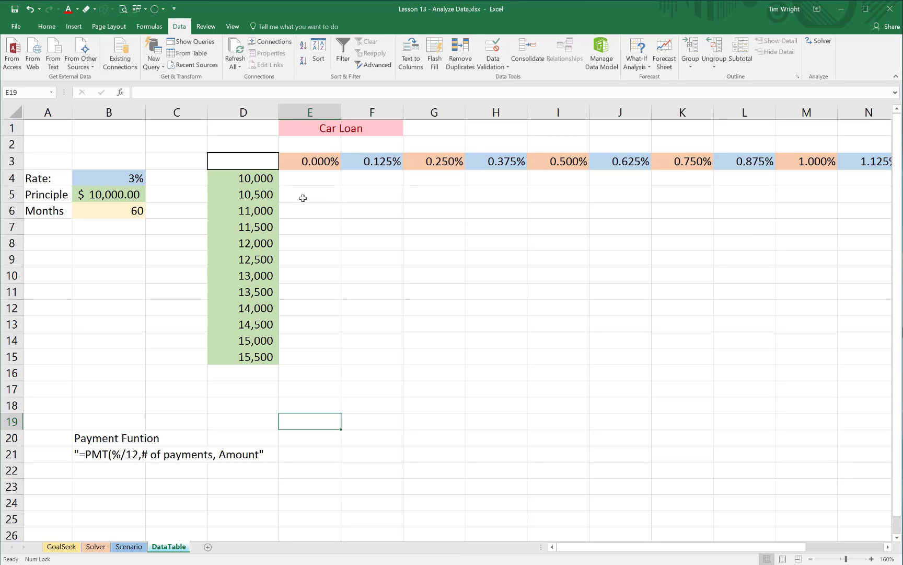
click(240, 165)
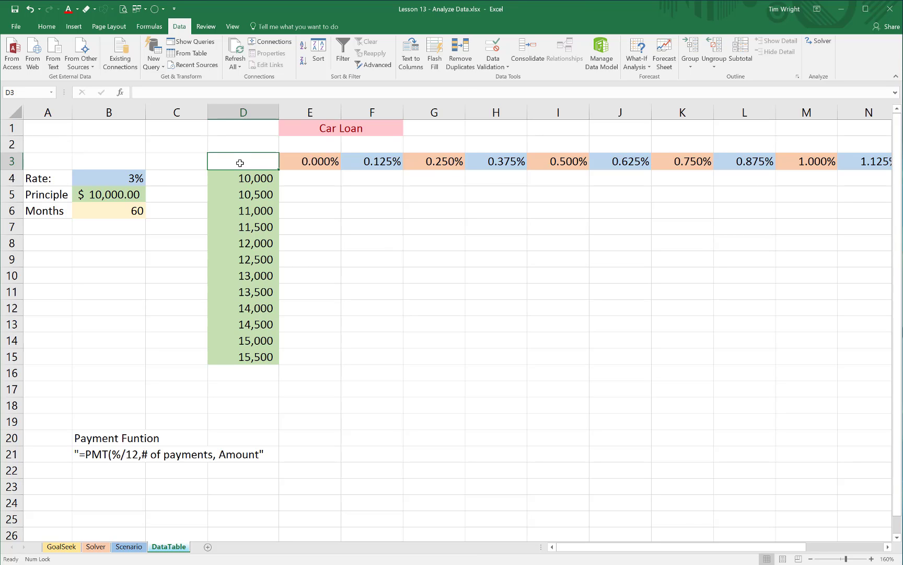
text(=)
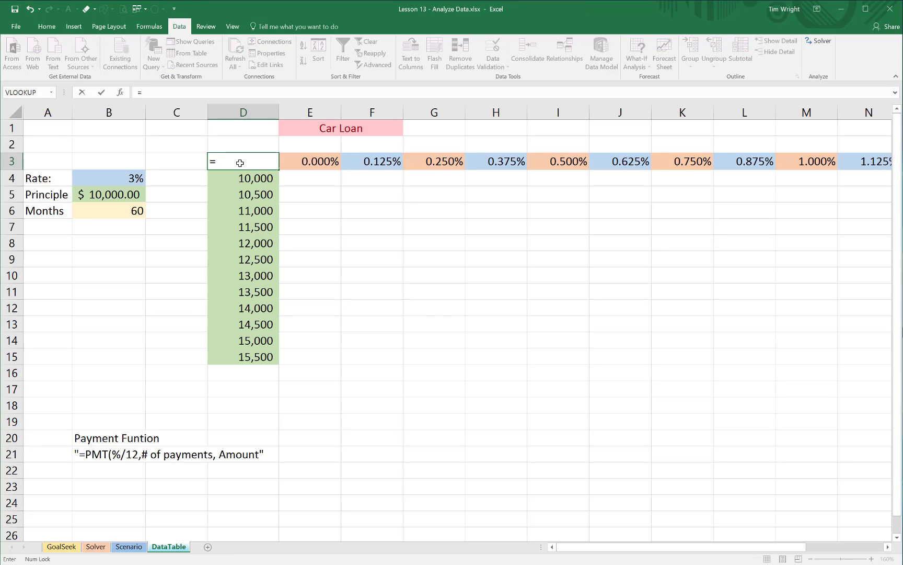
text(pmt)
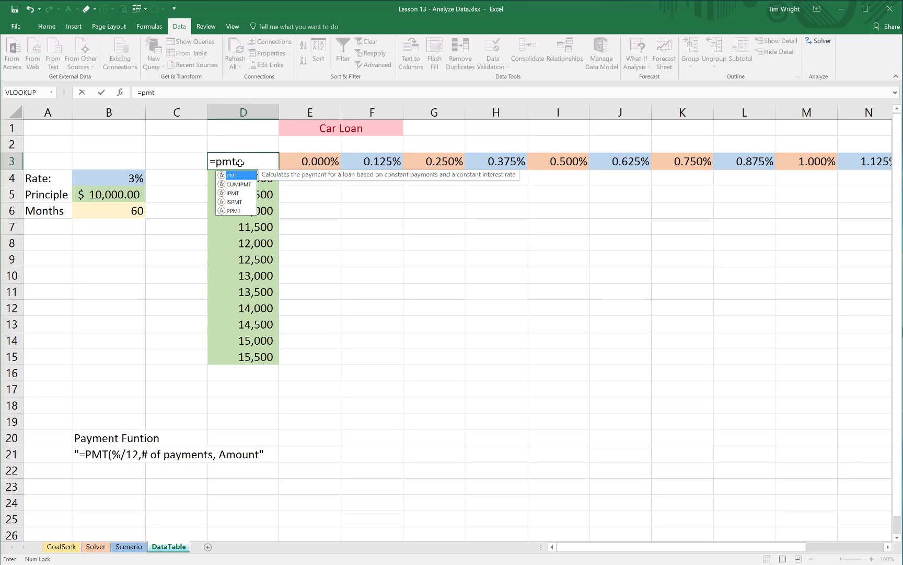
key(Tab)
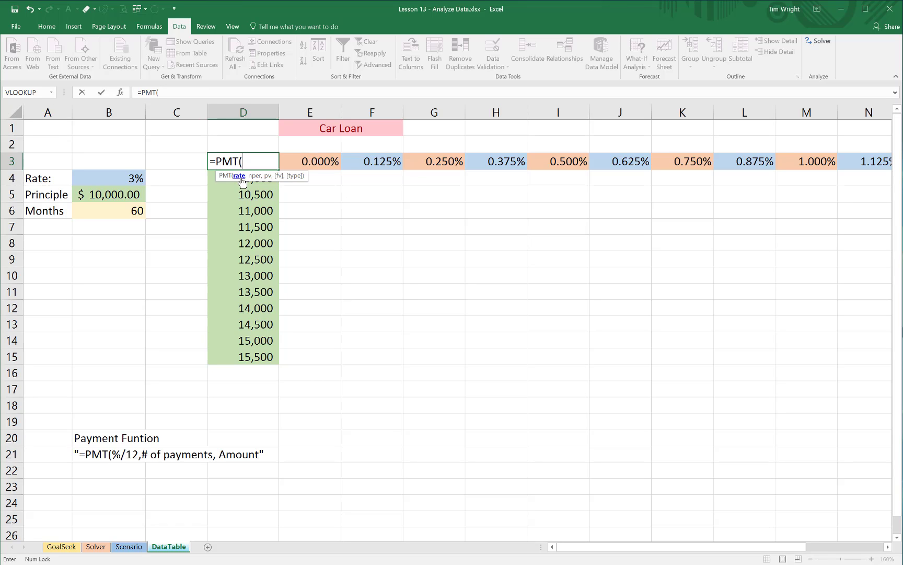
click(121, 179)
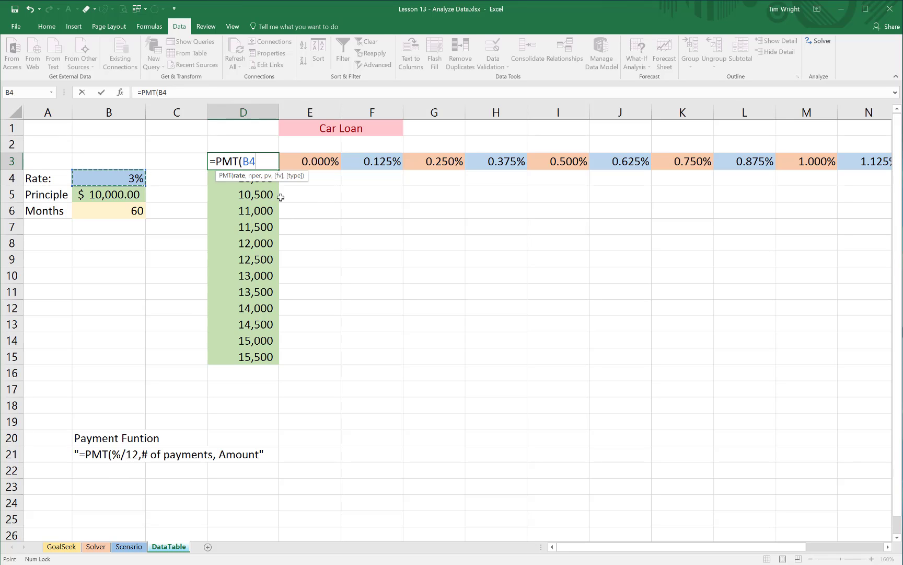
click(261, 162)
text(/12)
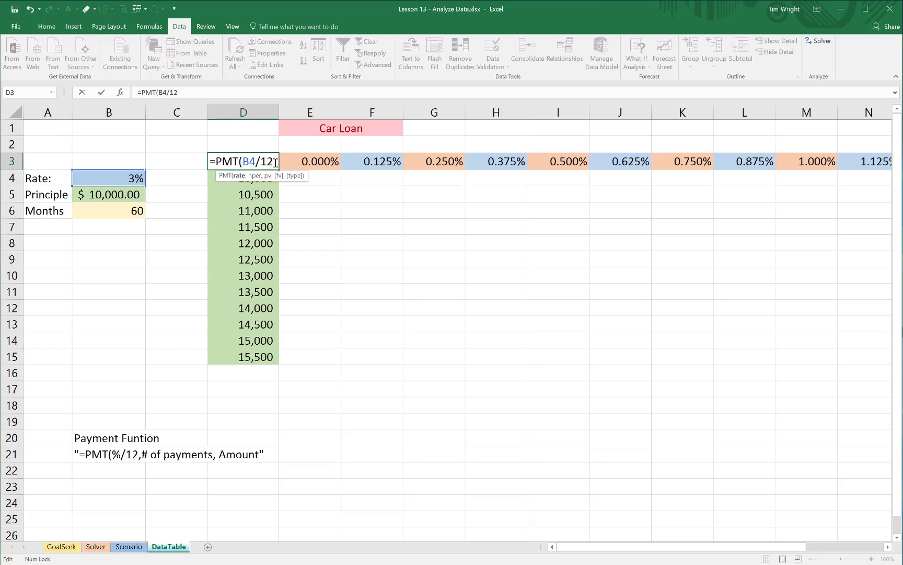
Step: Complete the PMT formula in D3 with B6 as the number of payments and B5 as the loan amount
text(,)
click(125, 212)
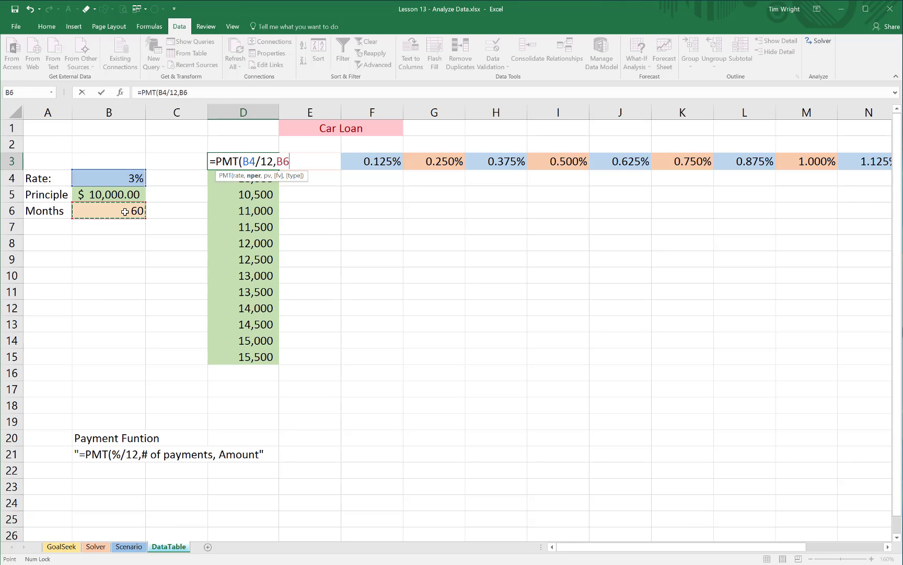
text(,)
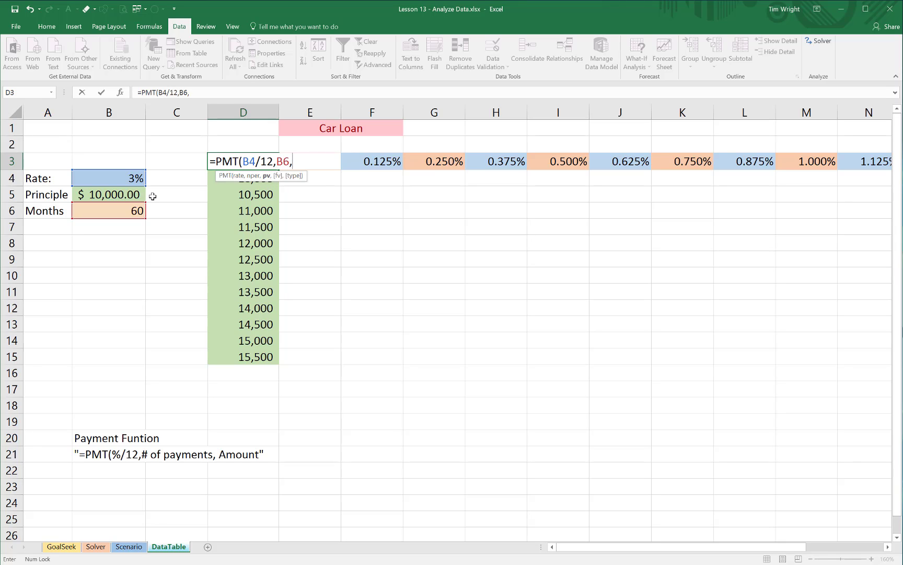
click(127, 194)
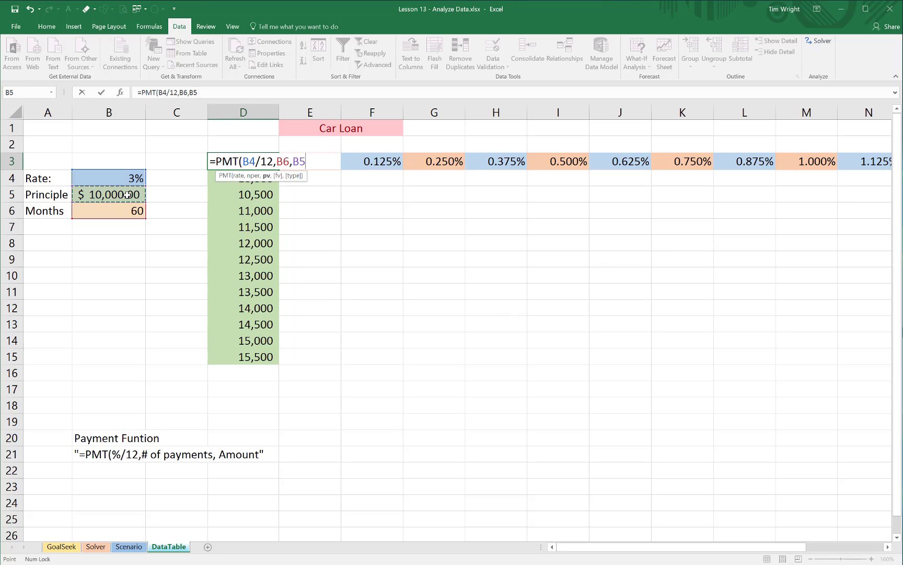
key(Return)
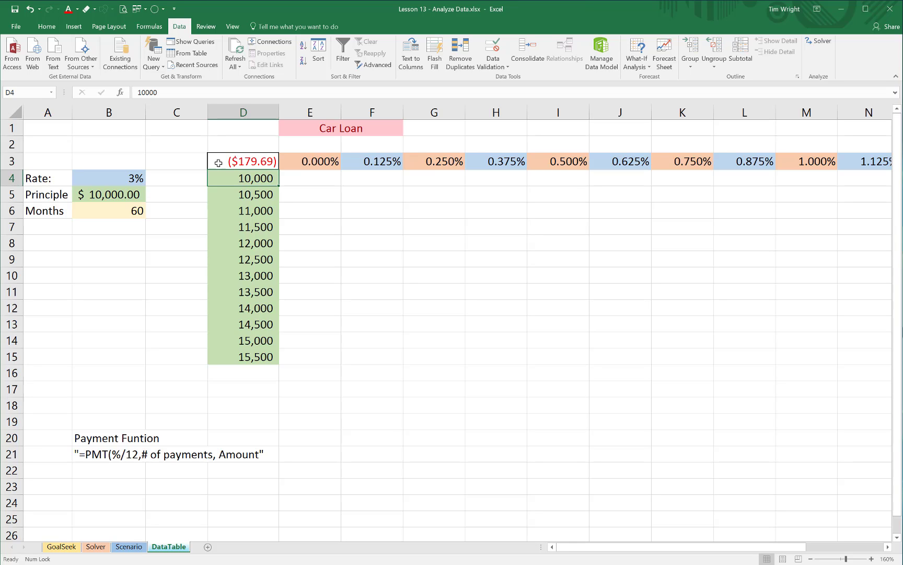
Step: Make the loan amount negative in D3 so the formula reads =PMT(B4/12,B6,-B5)
double_click(251, 162)
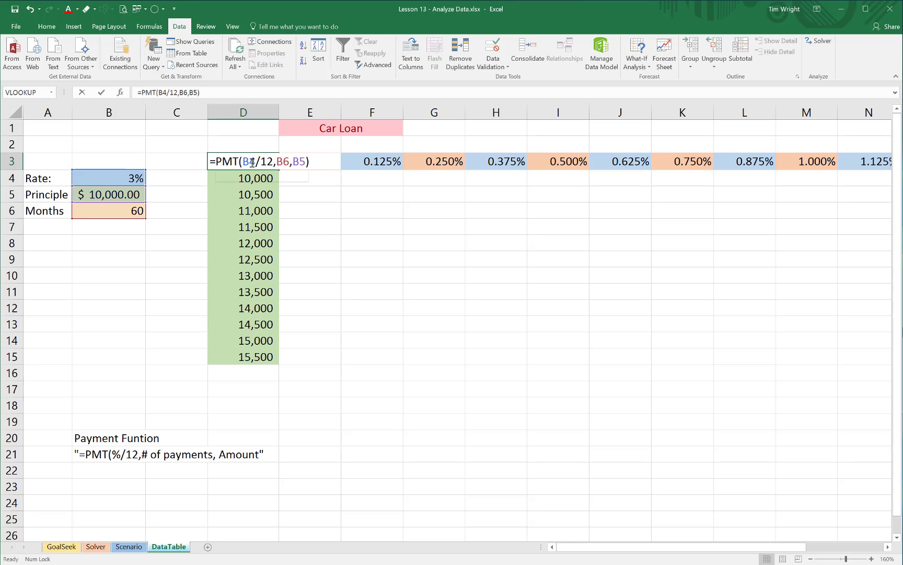
click(293, 161)
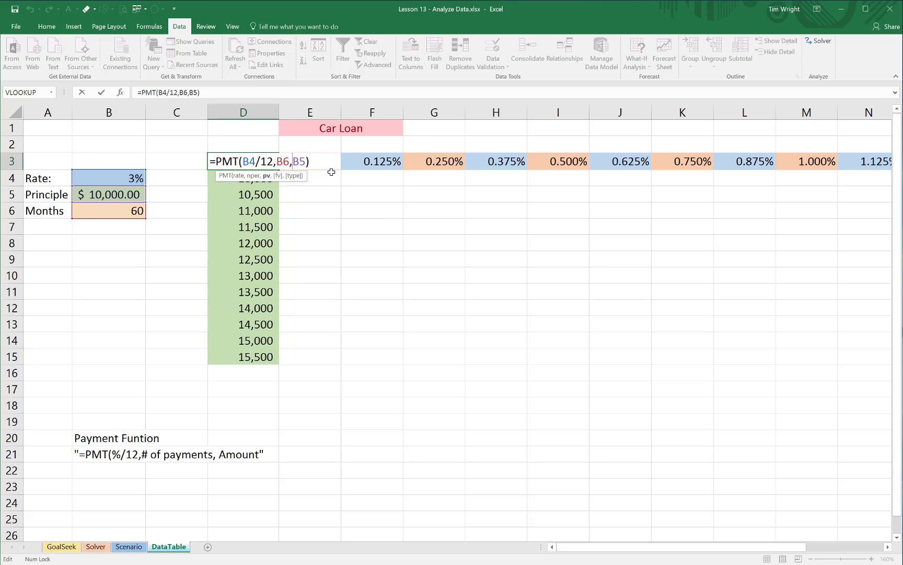
text(-)
key(Return)
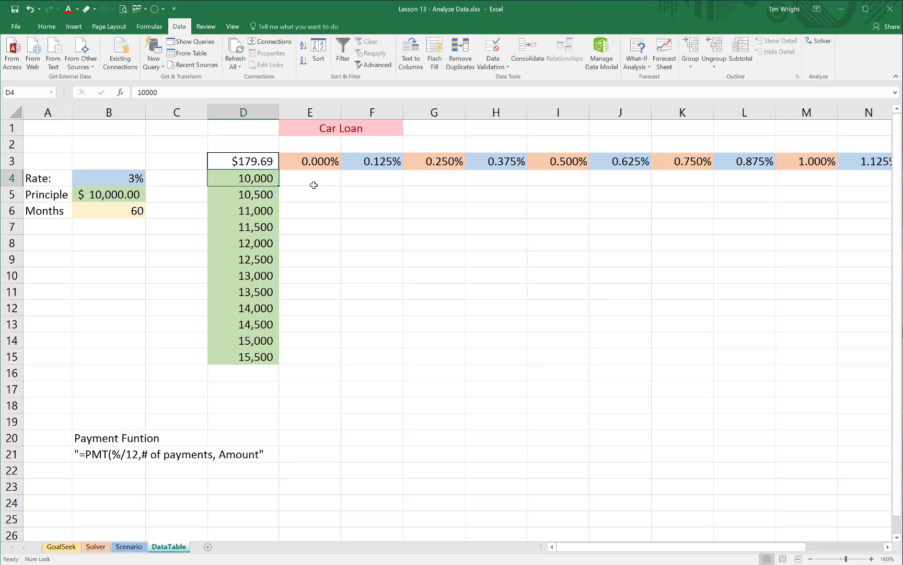
Step: Create a what-if data table over D3:Q15 with row input cell B4 and column input cell B5
click(267, 163)
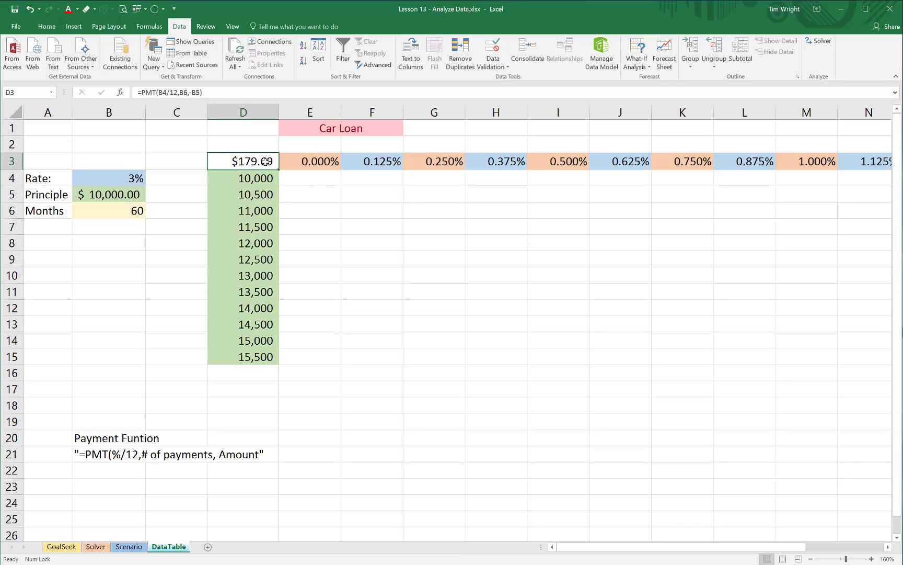
drag(260, 161, 811, 370)
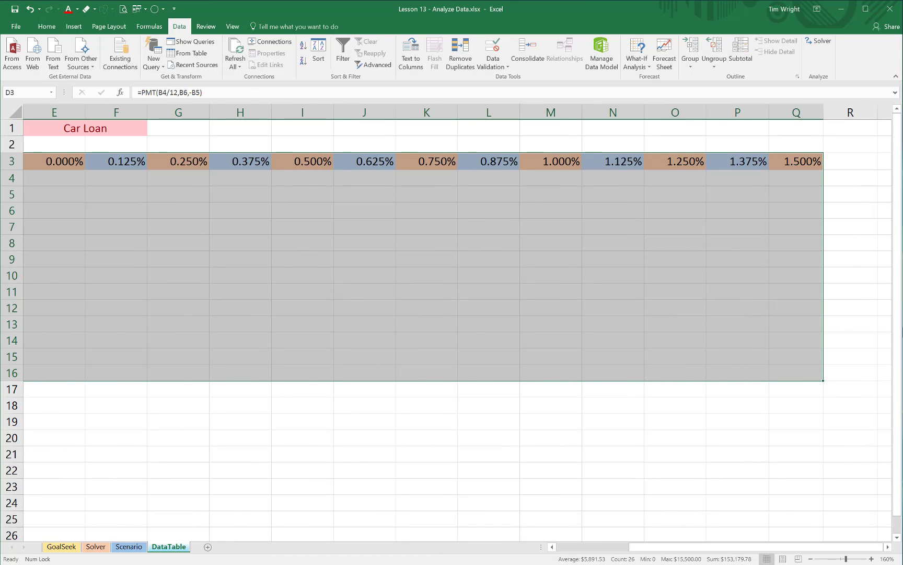
click(810, 559)
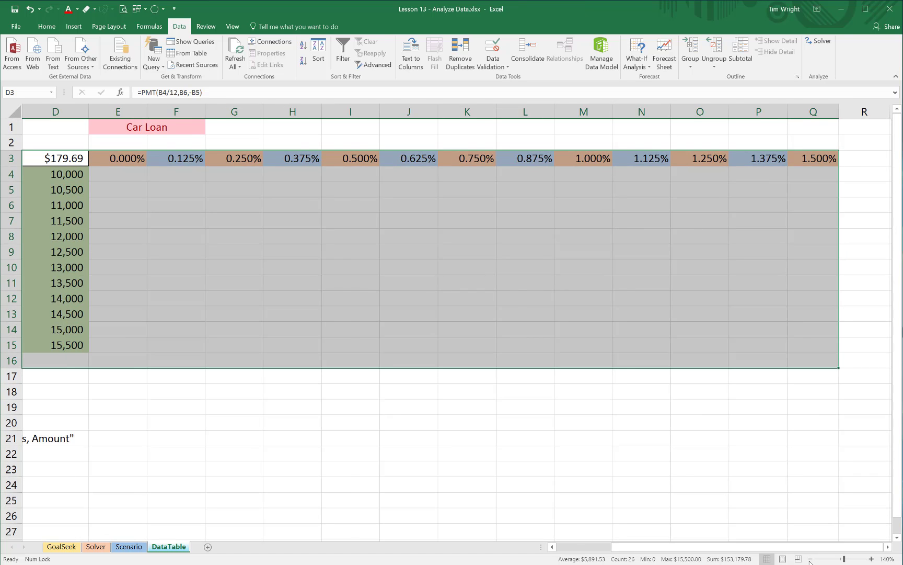
click(810, 559)
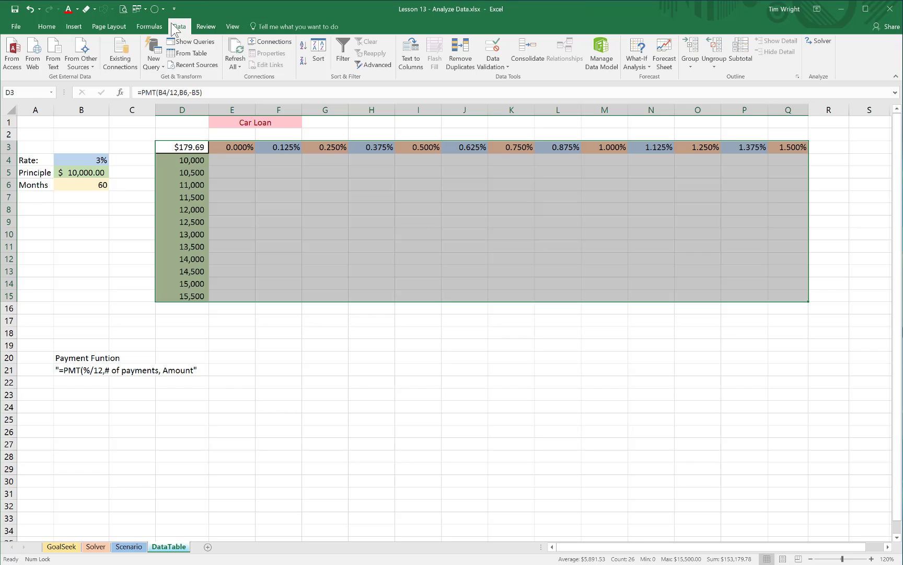
click(649, 67)
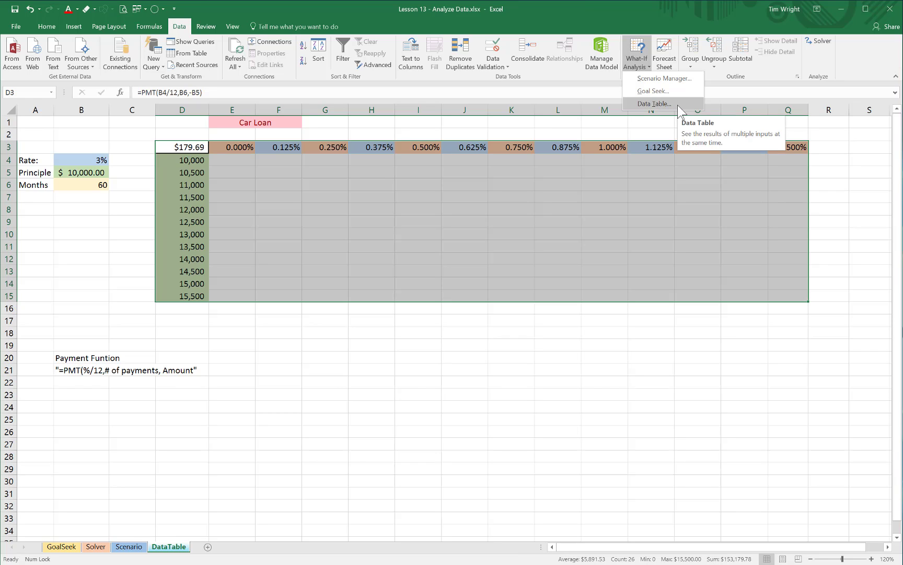
click(679, 105)
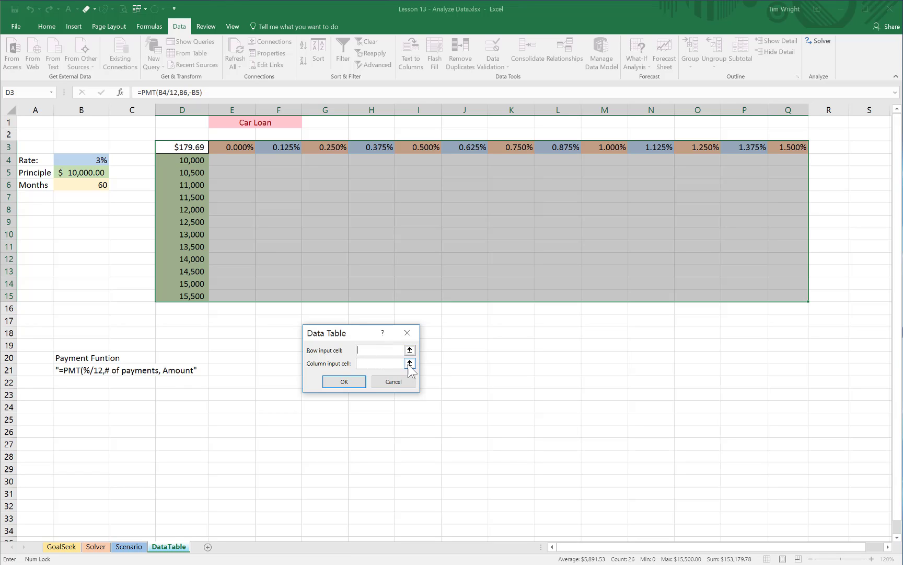
click(368, 350)
click(92, 159)
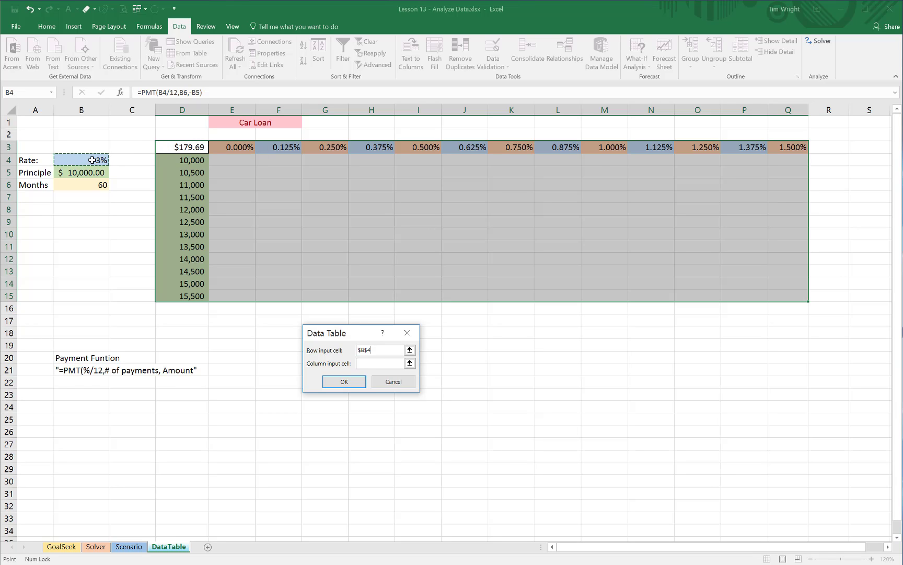
click(374, 364)
click(88, 173)
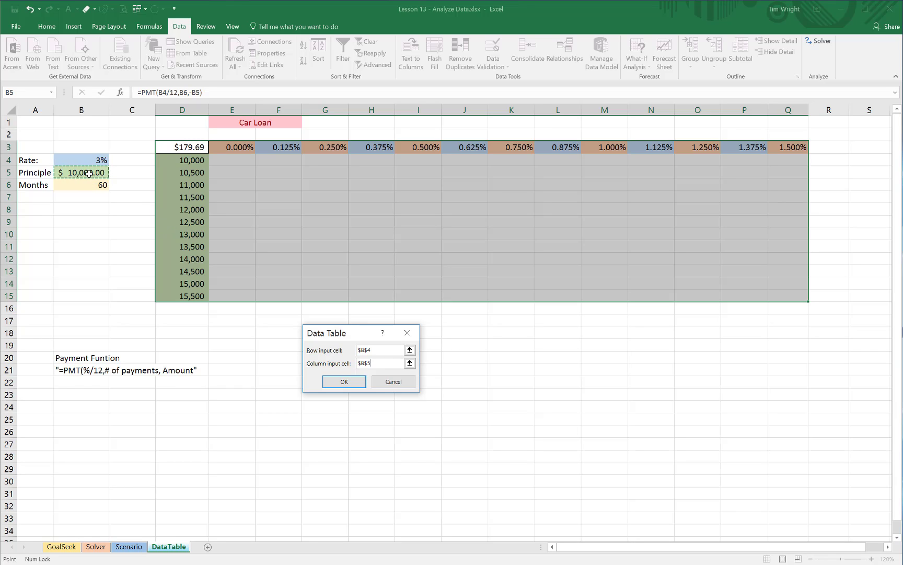
click(335, 383)
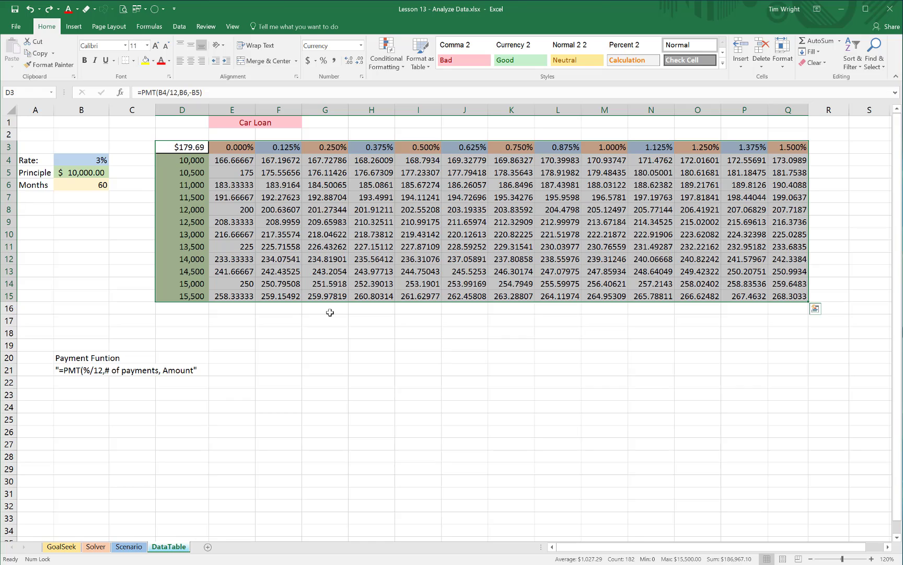
Step: Reduce the calculated payments in E4:Q15 to two decimal places
click(330, 312)
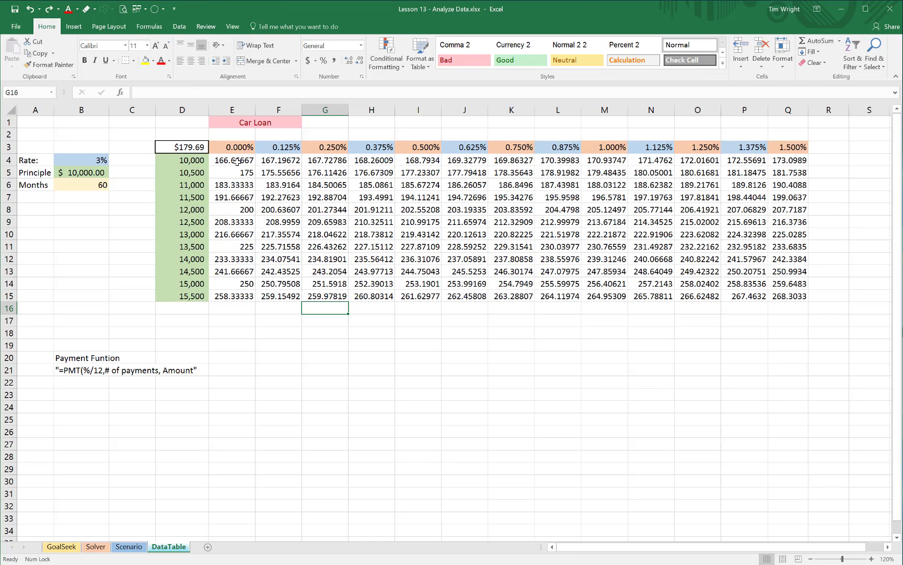
drag(238, 161, 779, 298)
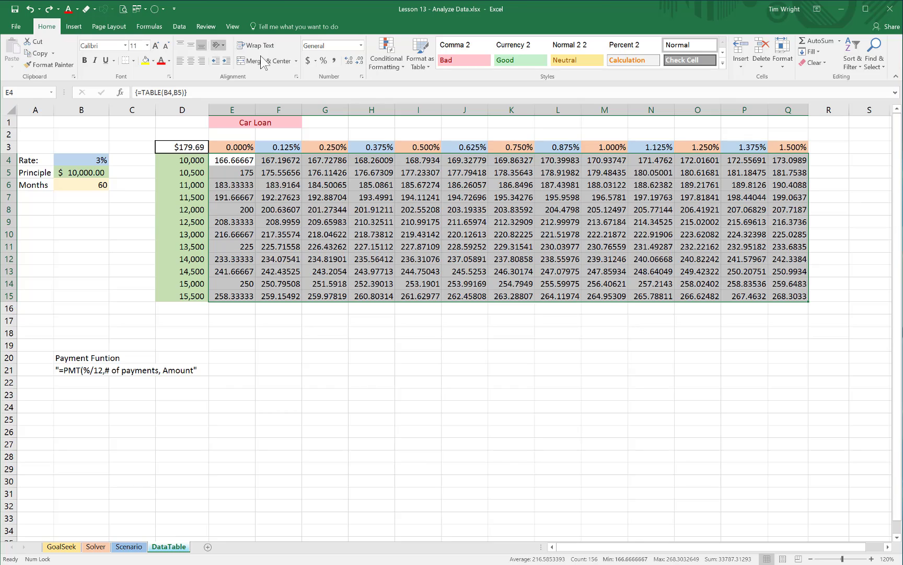
click(361, 63)
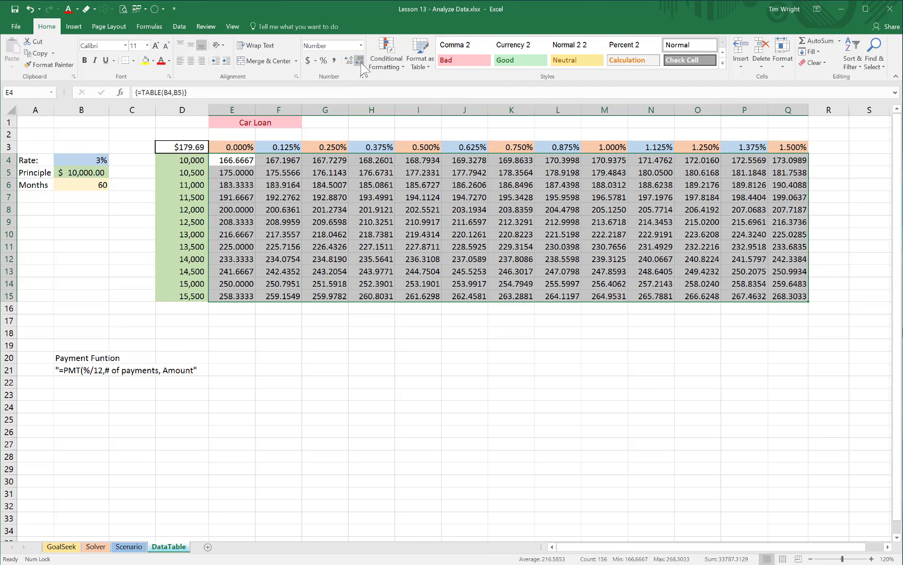
click(361, 62)
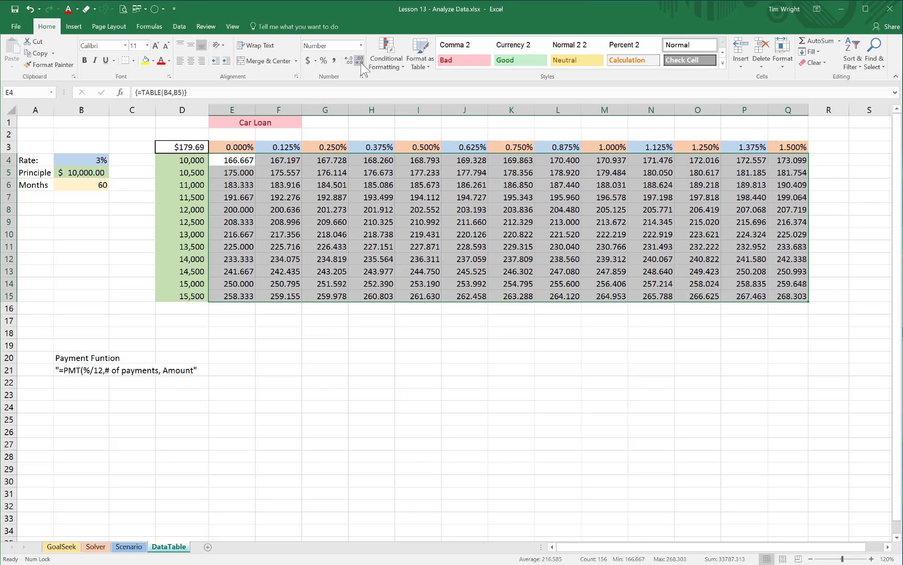
click(360, 63)
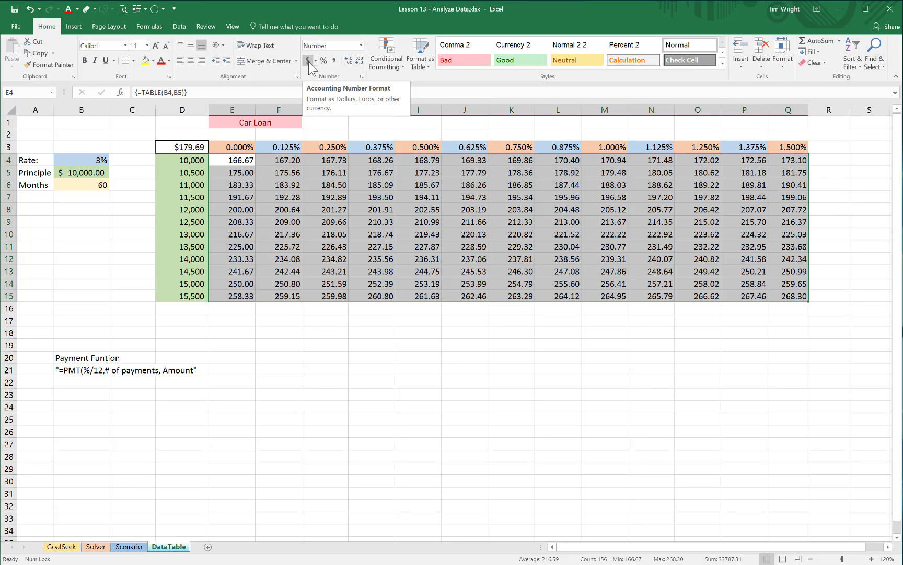
Step: Check the loan amounts in column D, the payment for 11,000 at 0.375%, and the formula in D3
drag(189, 161, 194, 295)
click(256, 327)
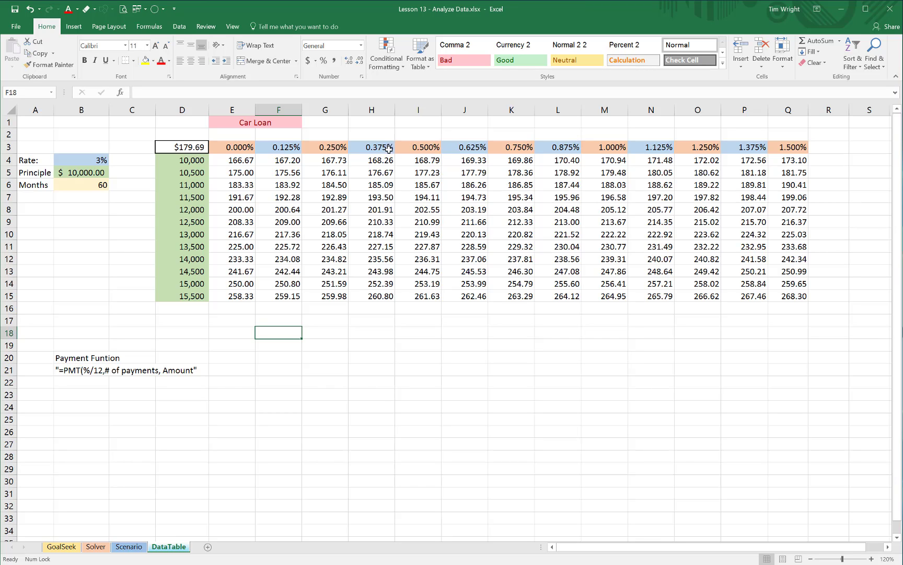
click(385, 183)
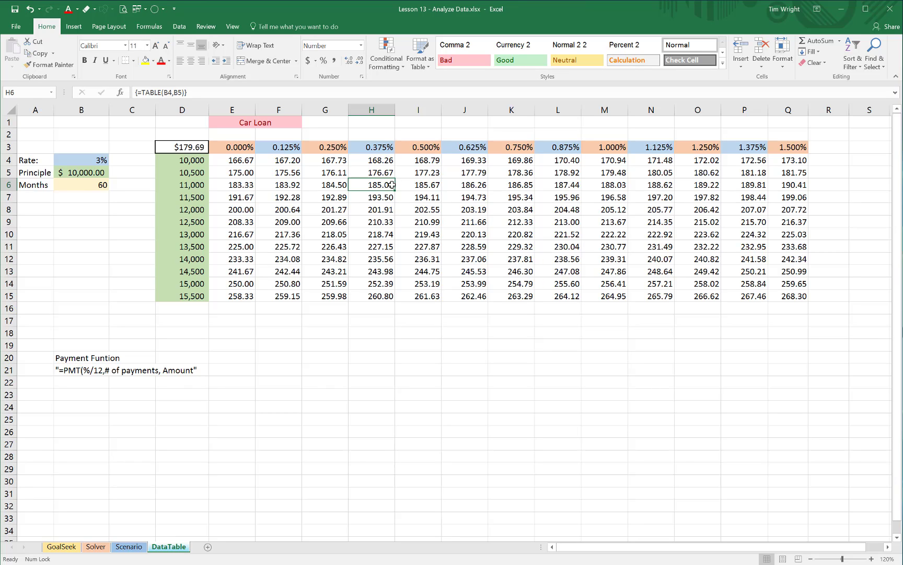
click(186, 148)
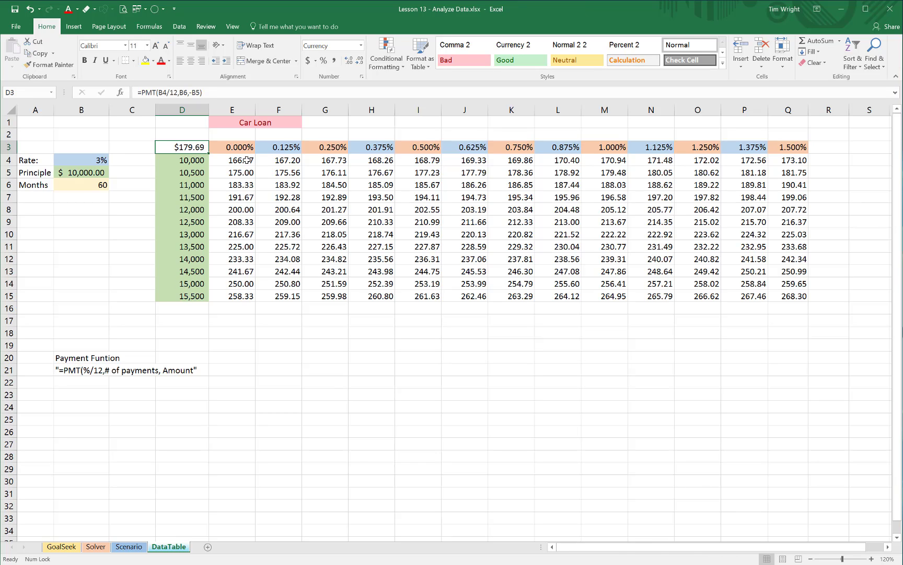
Step: Apply the Red - Yellow - Green color scale conditional formatting to the payments in E4:Q15
drag(247, 160, 779, 300)
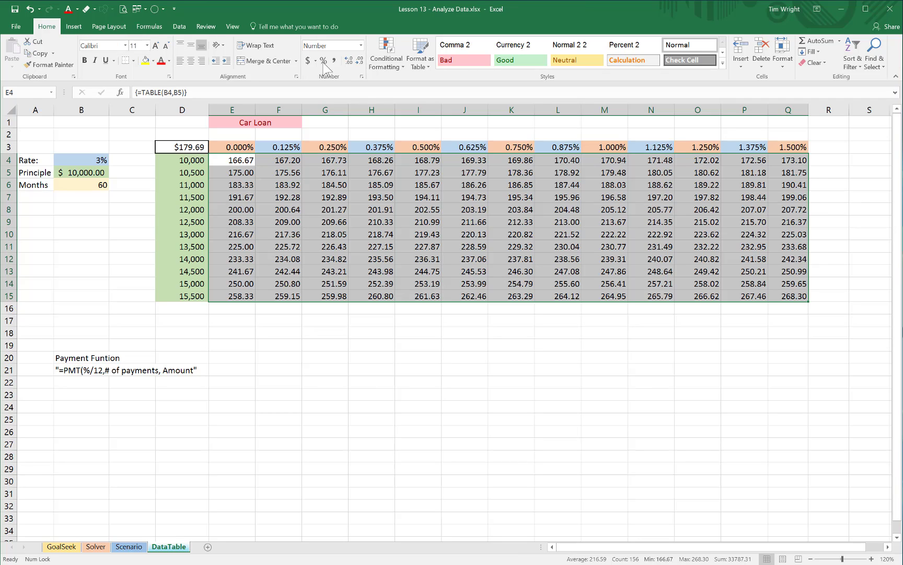
click(399, 65)
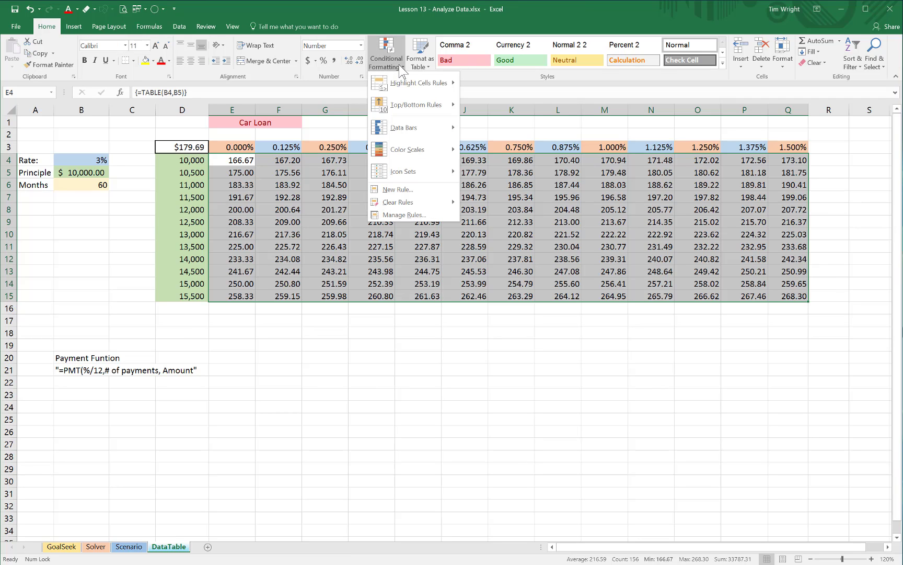
mouse_move(411, 150)
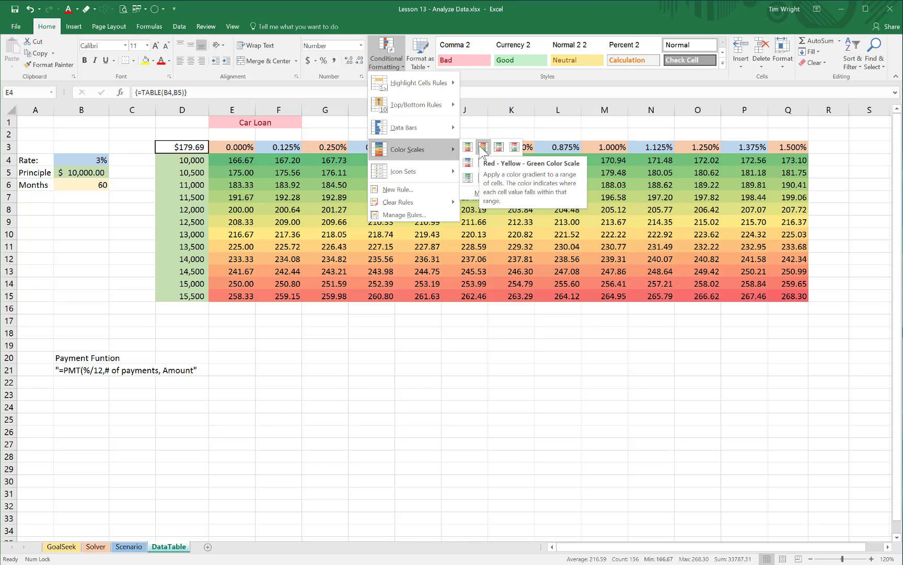
click(482, 148)
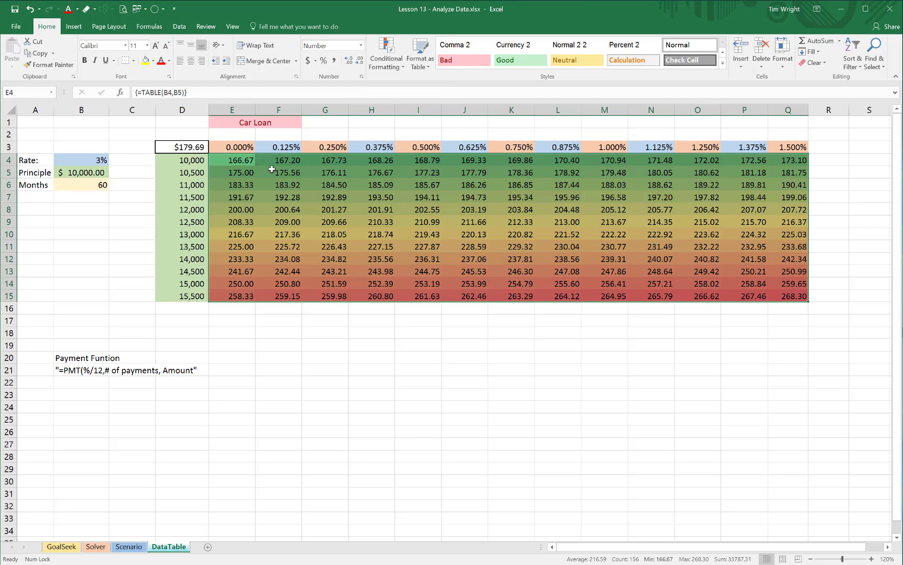